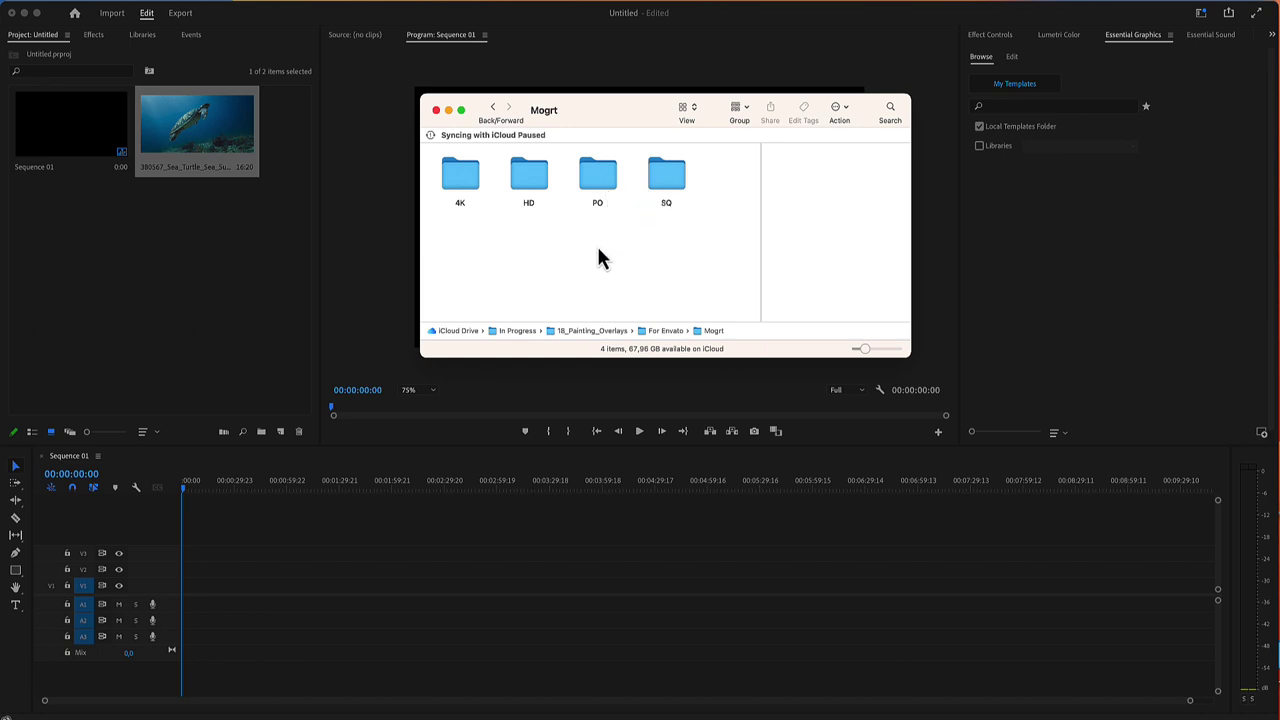
Open the HD folder inside the Mogrt templates folder in Finder.
{"action": "double_click", "coordinate": [528, 185]}
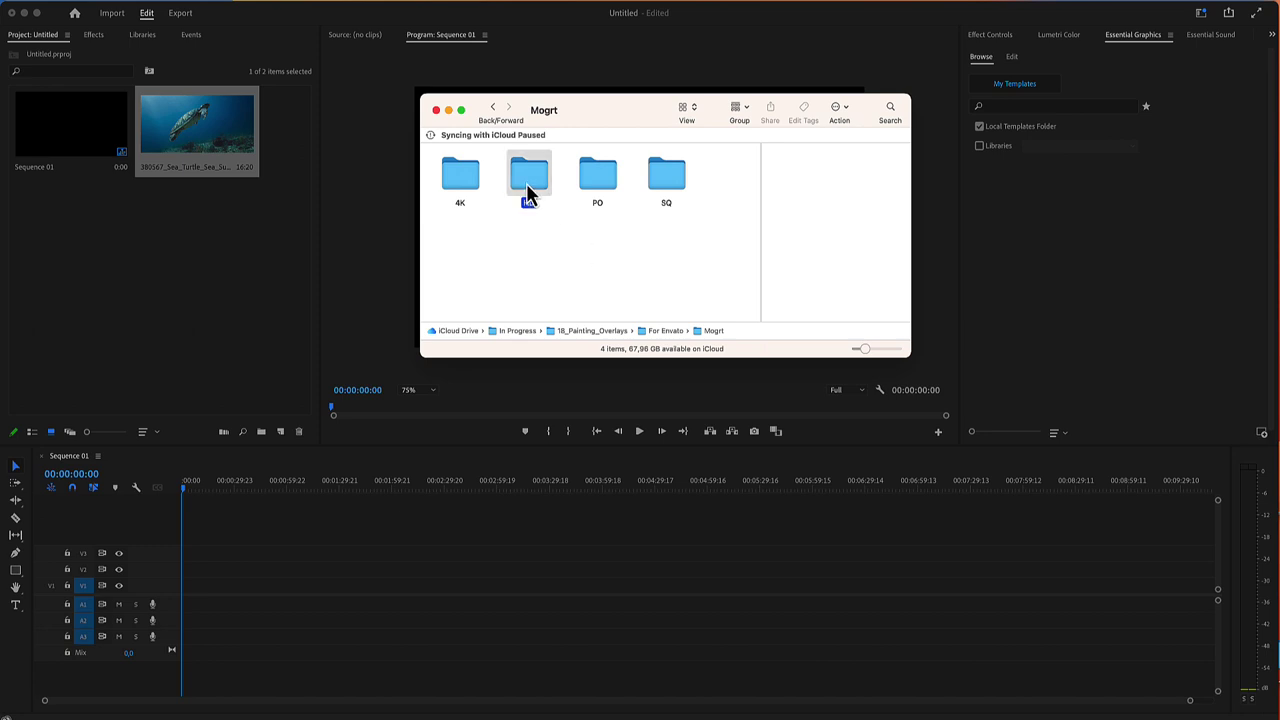
Install HD_Paint_Overlay_01.mogrt, place it on V1, and match the sequence settings to it.
{"action": "left_click", "coordinate": [471, 184]}
{"action": "left_click_drag", "start_coordinate": [460, 178], "coordinate": [1055, 260]}
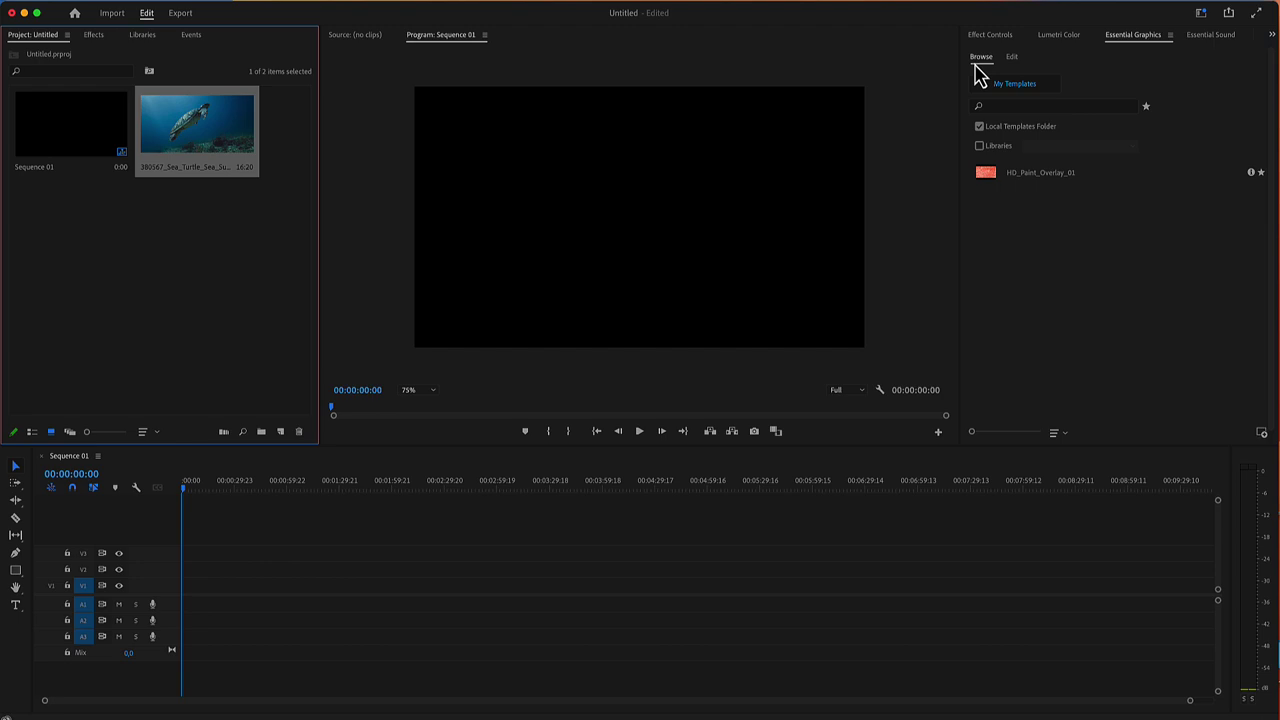
{"action": "left_click_drag", "start_coordinate": [980, 172], "coordinate": [490, 588]}
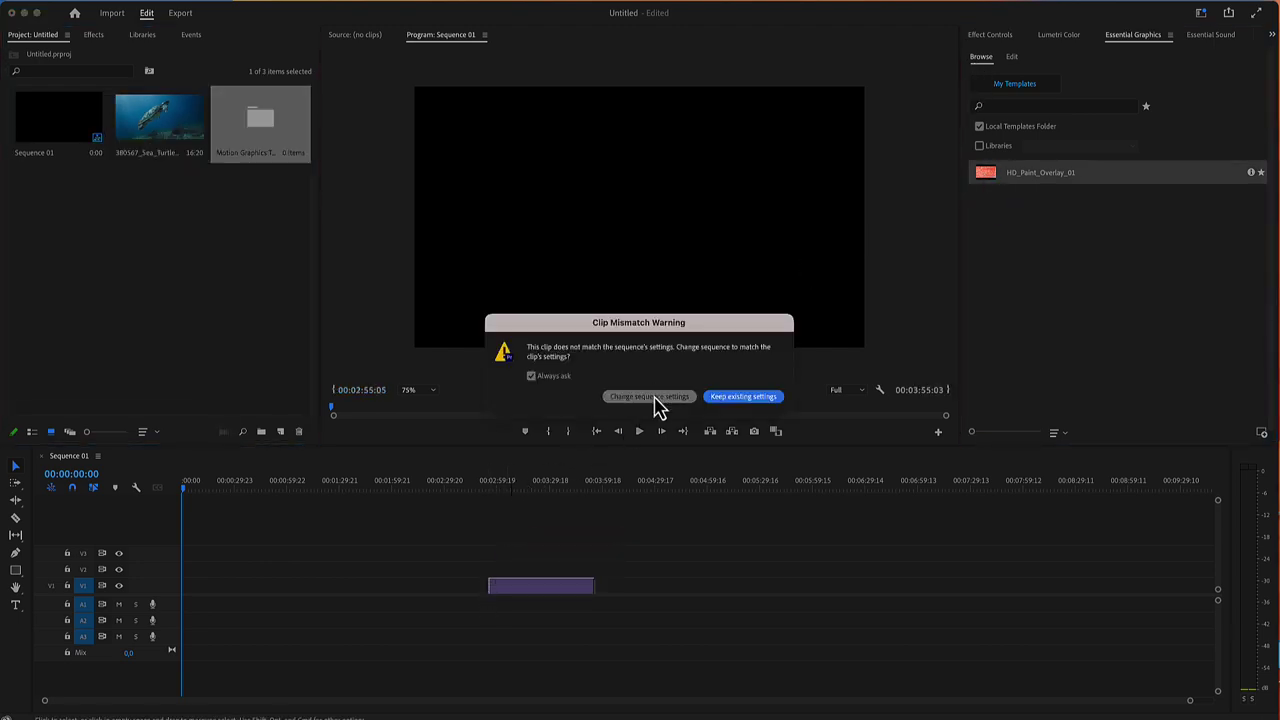
{"action": "left_click", "coordinate": [653, 397]}
{"action": "left_click", "coordinate": [525, 492]}
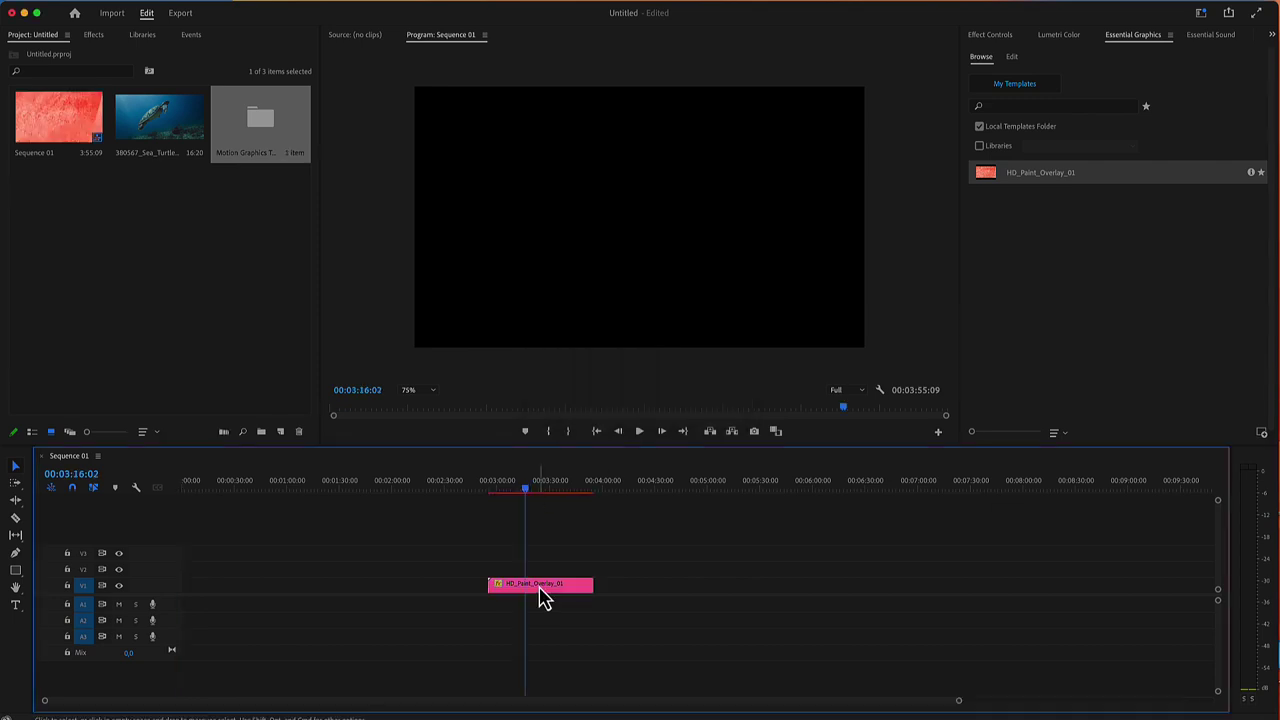
Drop the sea turtle footage into the overlay placeholder and scale it to 230%.
{"action": "left_click", "coordinate": [540, 595]}
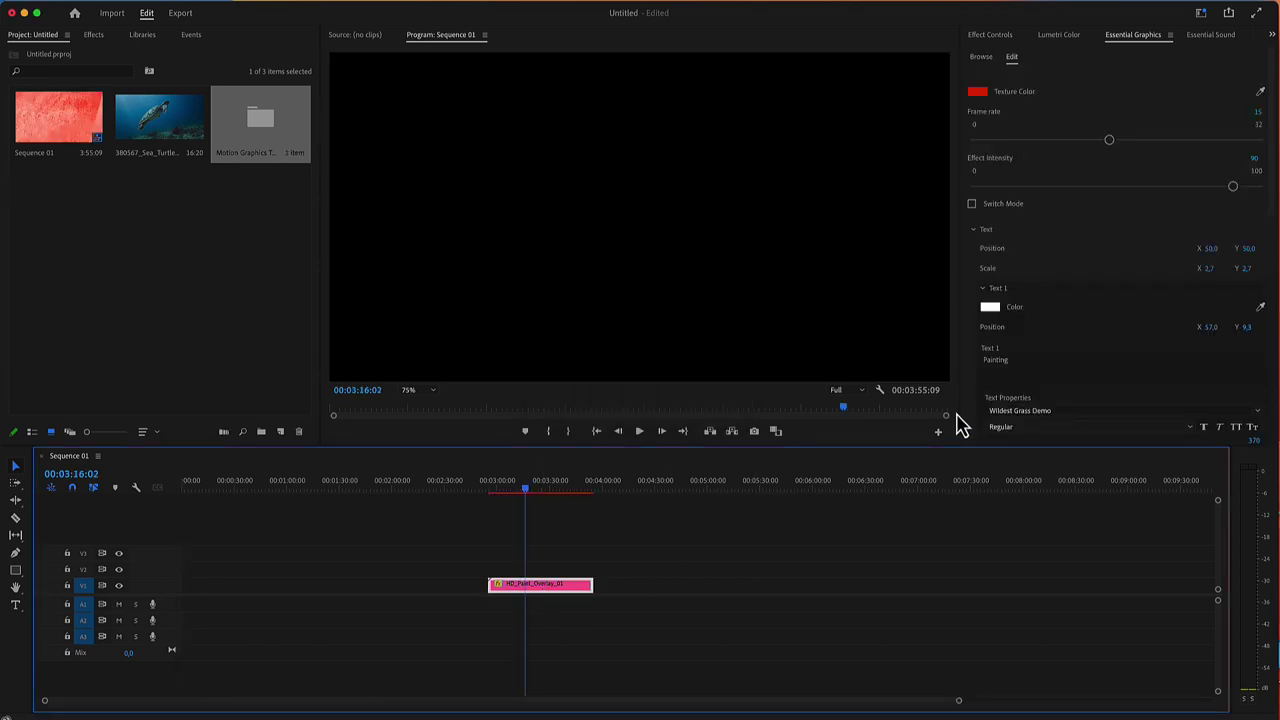
{"action": "scroll", "coordinate": [1020, 386], "scroll_direction": "down", "scroll_amount": 1}
{"action": "scroll", "coordinate": [1015, 400], "scroll_direction": "down", "scroll_amount": 5}
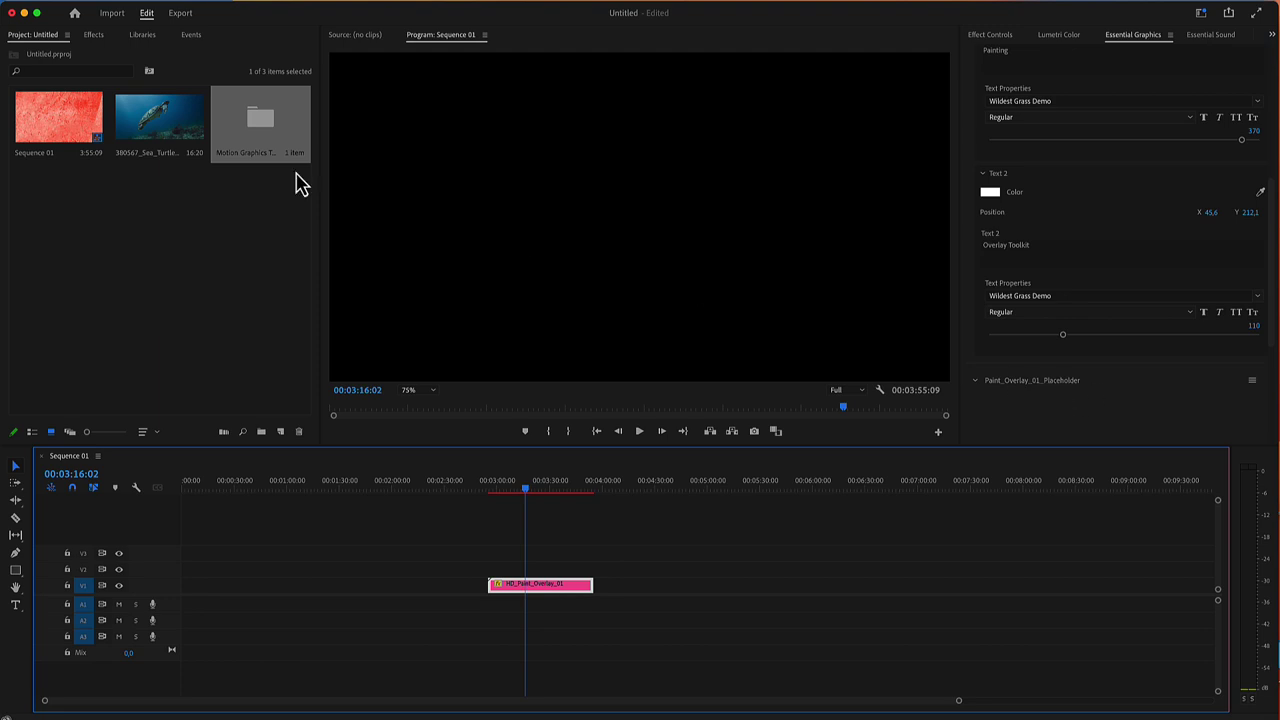
{"action": "left_click_drag", "start_coordinate": [157, 131], "coordinate": [1015, 420]}
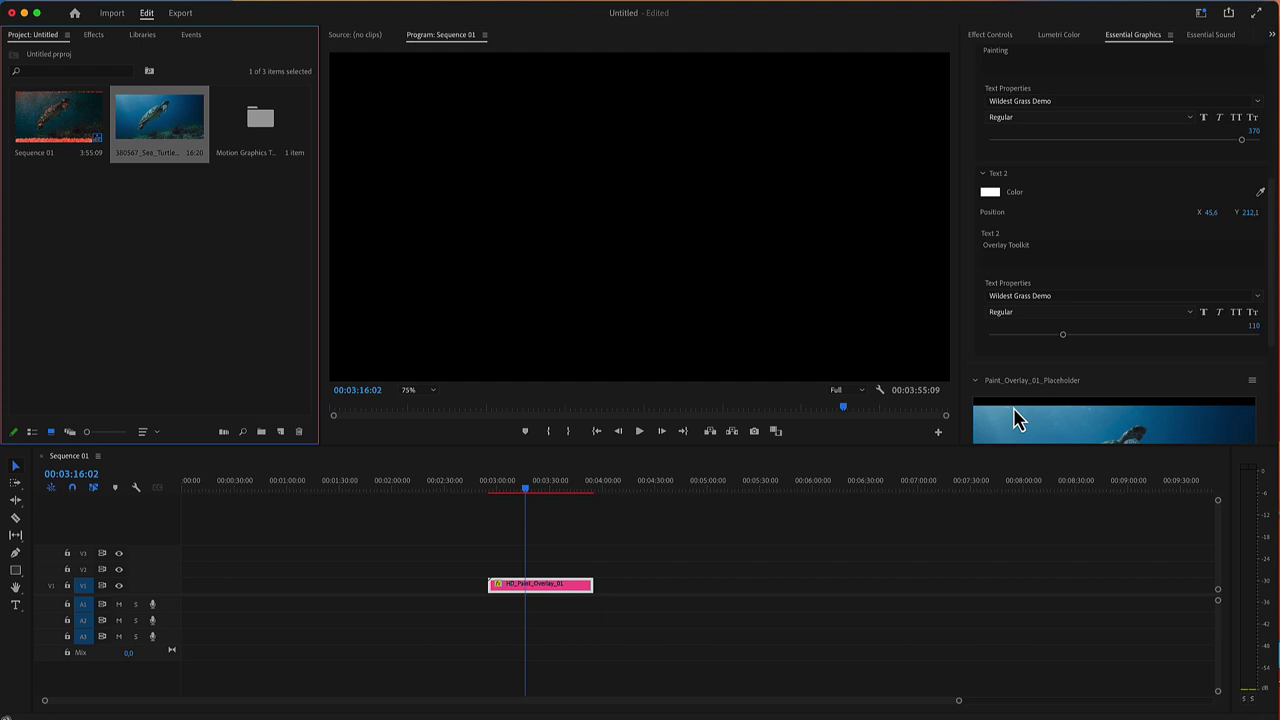
{"action": "scroll", "coordinate": [1015, 420], "scroll_direction": "down", "scroll_amount": 3}
{"action": "left_click", "coordinate": [1085, 308]}
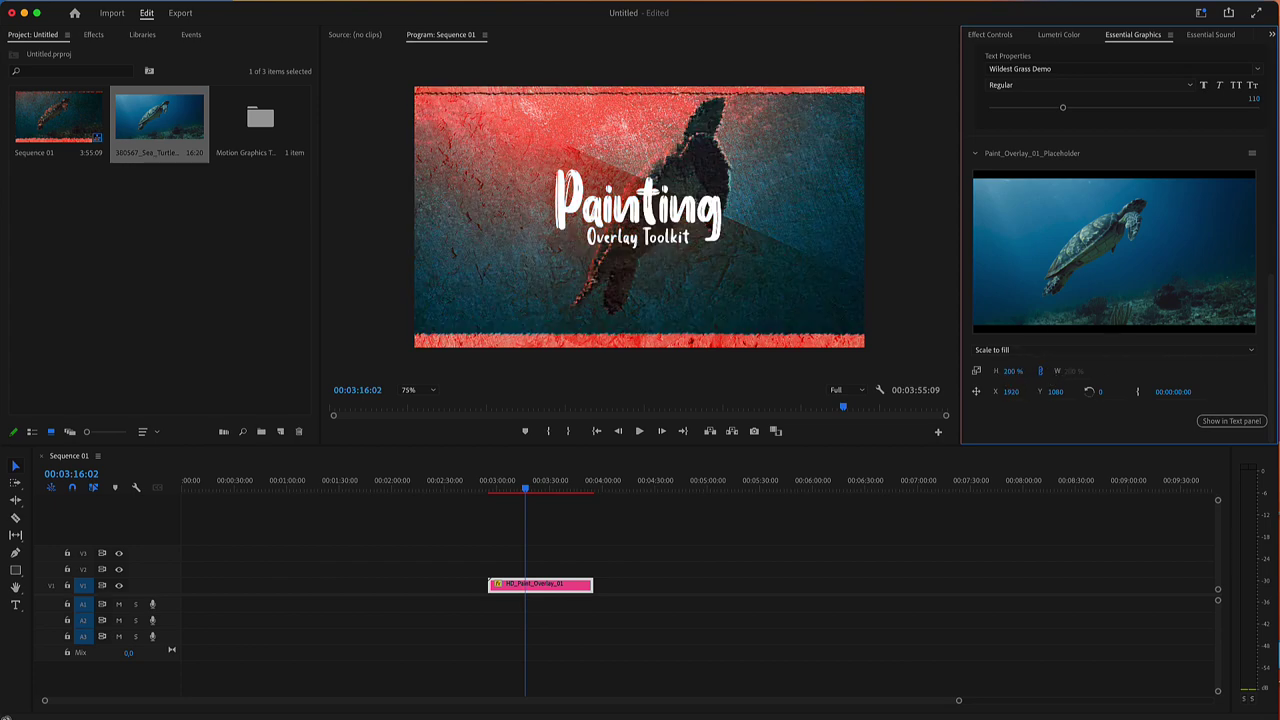
{"action": "left_click_drag", "start_coordinate": [1034, 376], "coordinate": [1058, 386]}
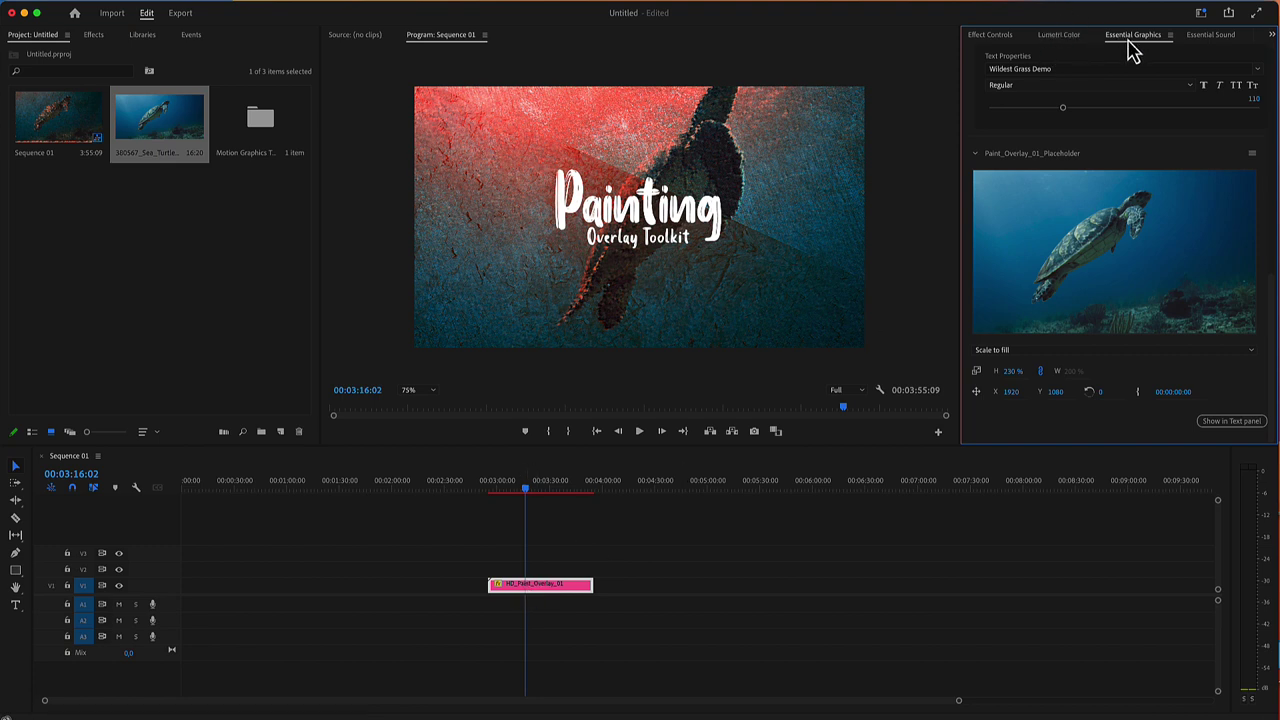
{"action": "mouse_move", "coordinate": [1273, 288]}
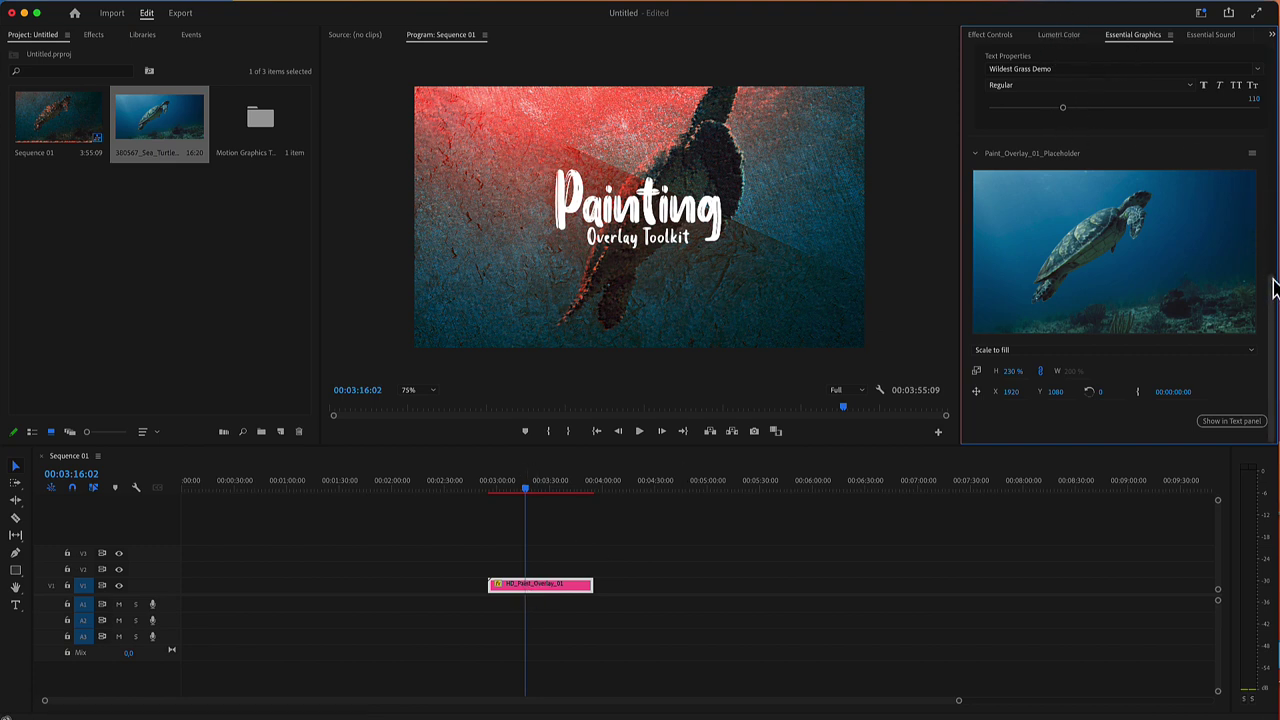
{"action": "left_click_drag", "start_coordinate": [1274, 287], "coordinate": [1262, 72]}
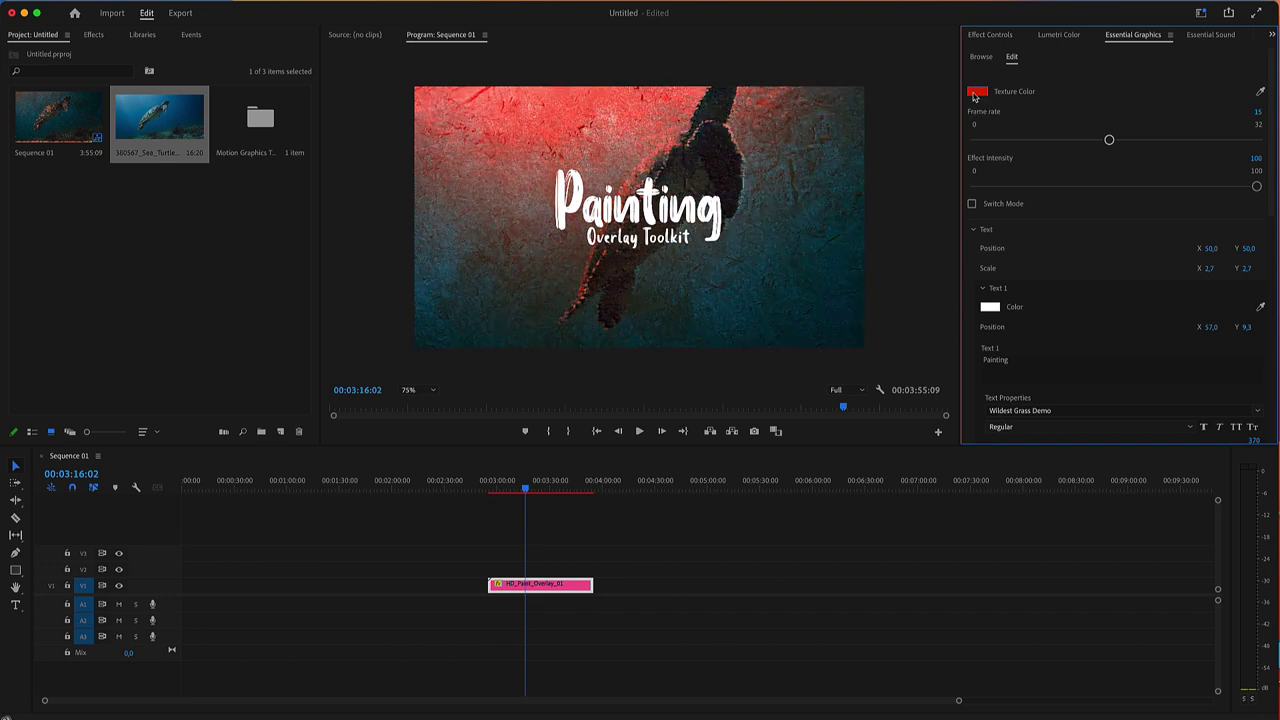
Set the overlay's Texture Color to blue in the Color Picker.
{"action": "left_click", "coordinate": [976, 93]}
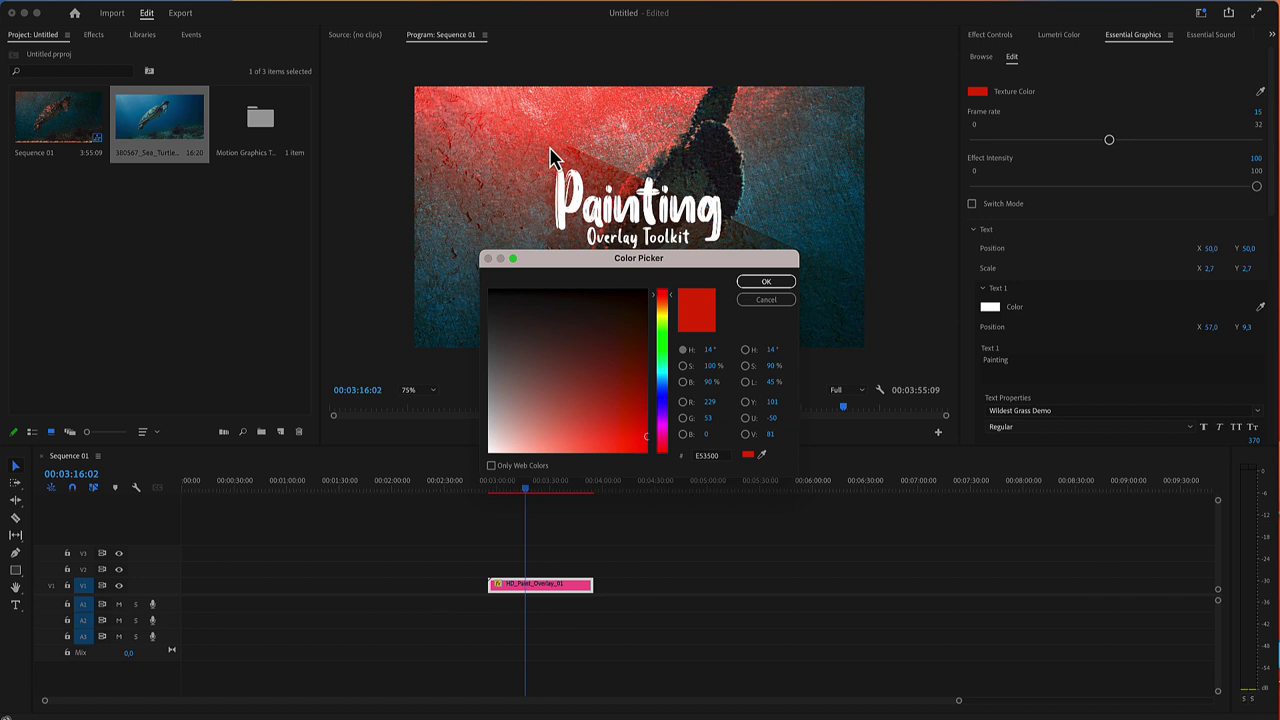
{"action": "left_click", "coordinate": [665, 390]}
{"action": "left_click", "coordinate": [760, 283]}
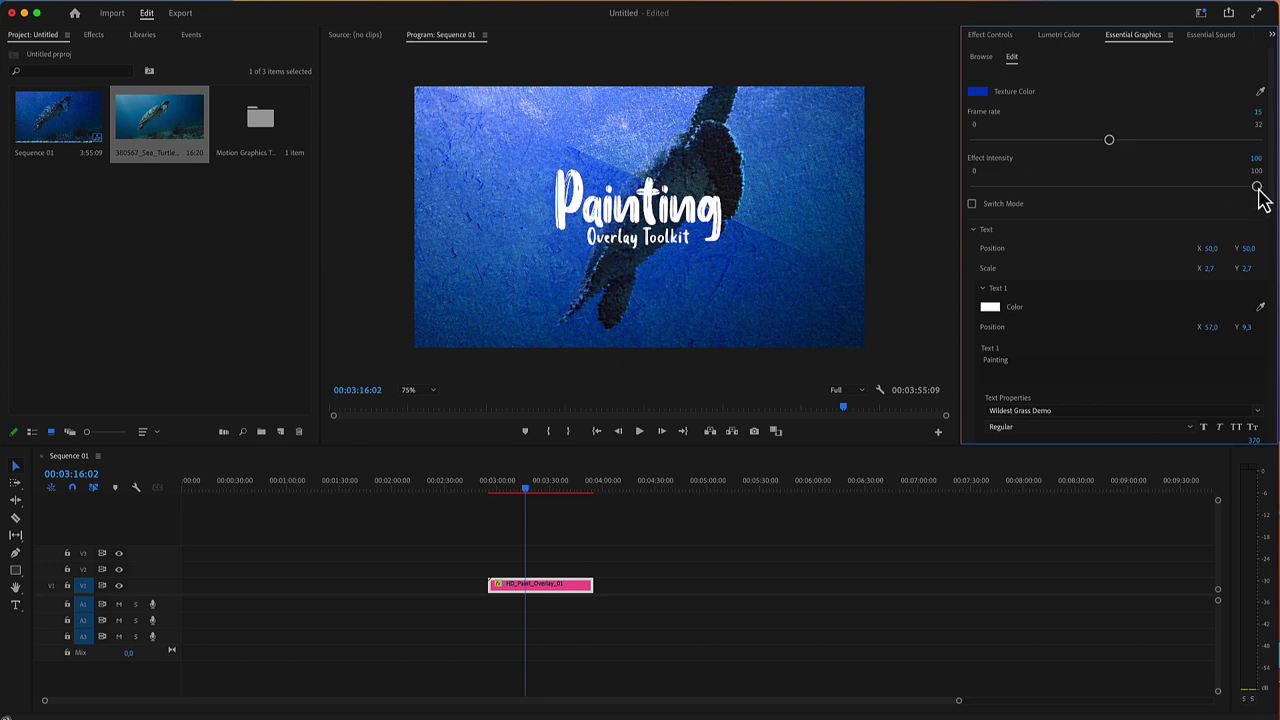
Run Effect Intensity down to 0 and back to 100, leaving Switch Mode checked.
{"action": "left_click_drag", "start_coordinate": [1257, 187], "coordinate": [970, 188]}
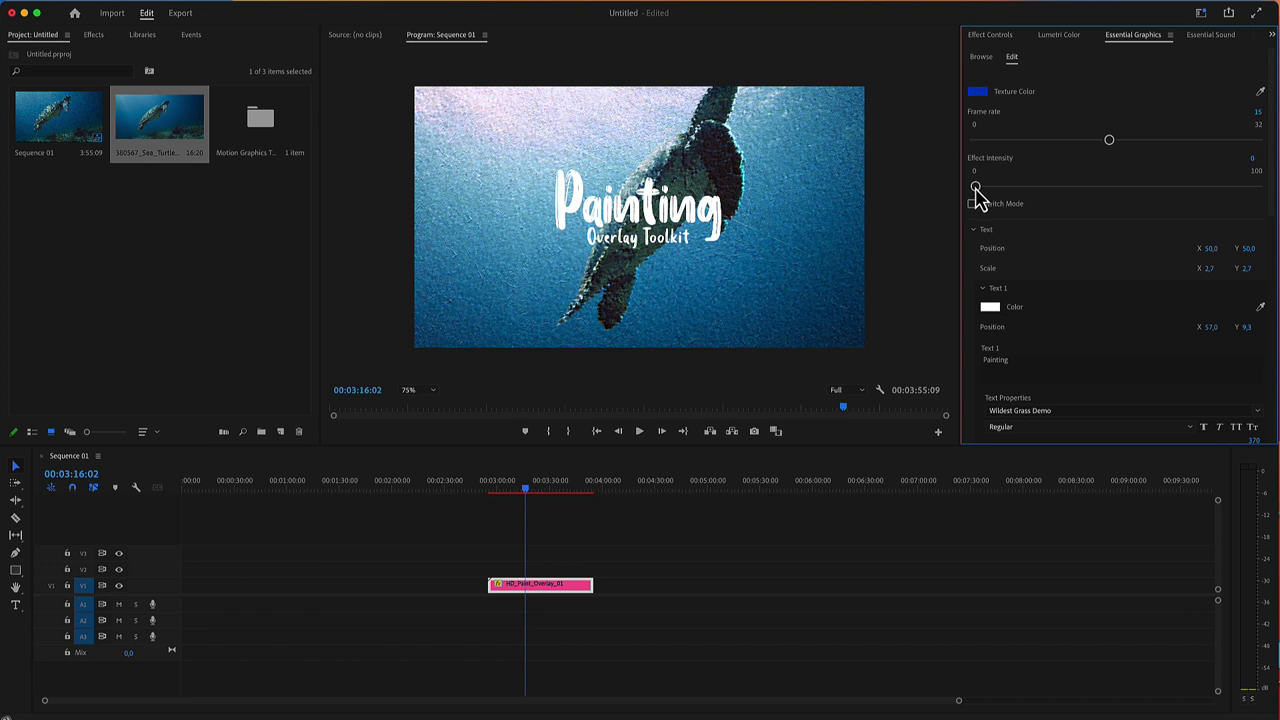
{"action": "left_click_drag", "start_coordinate": [978, 190], "coordinate": [1258, 188]}
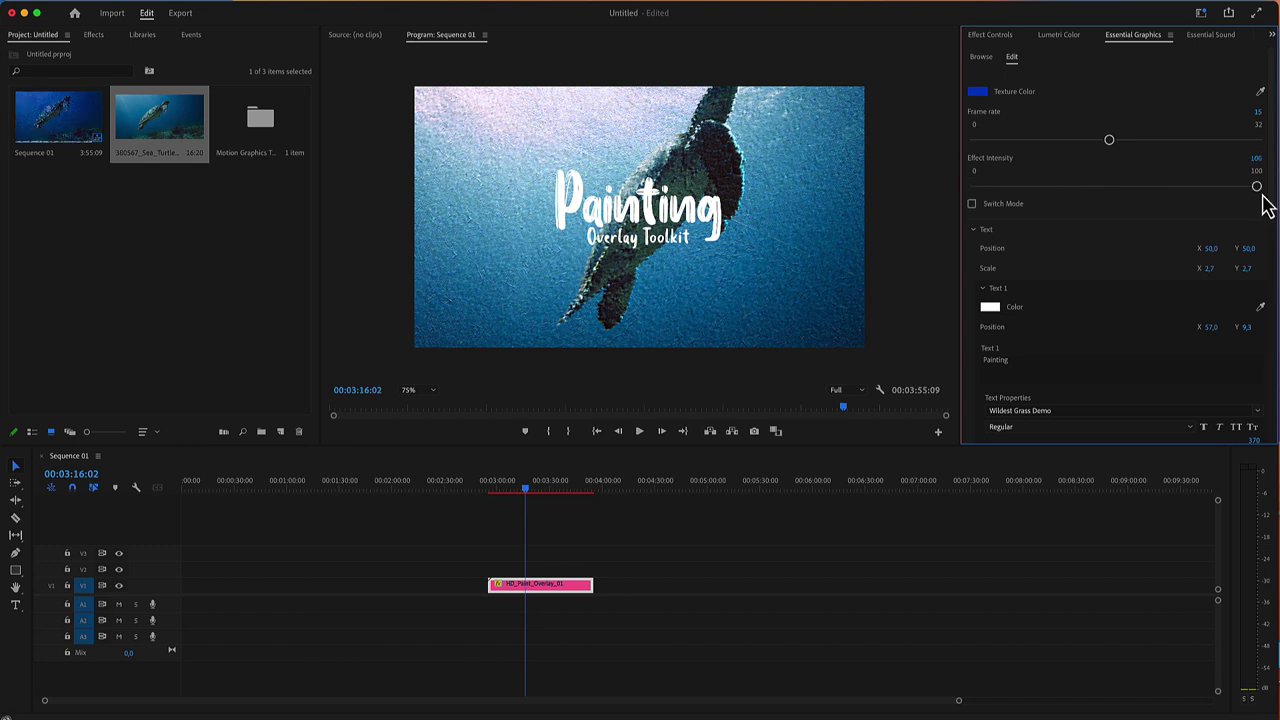
{"action": "left_click", "coordinate": [972, 205]}
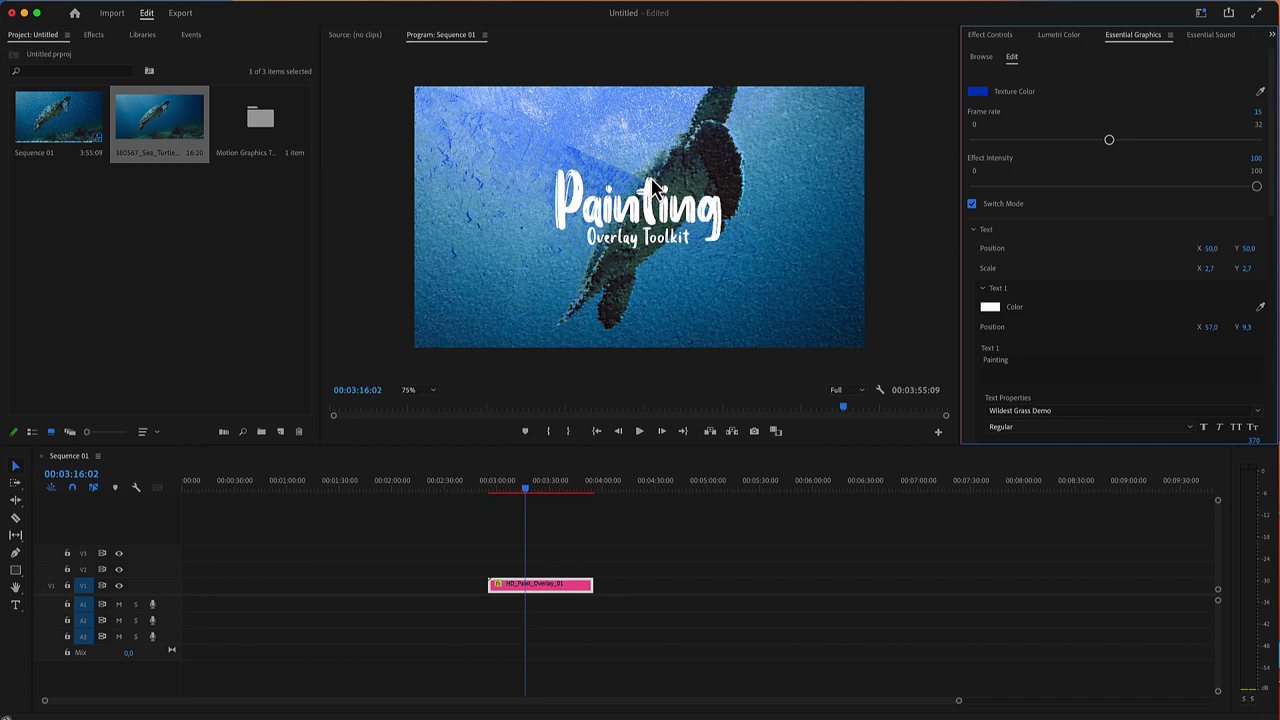
{"action": "left_click", "coordinate": [971, 204]}
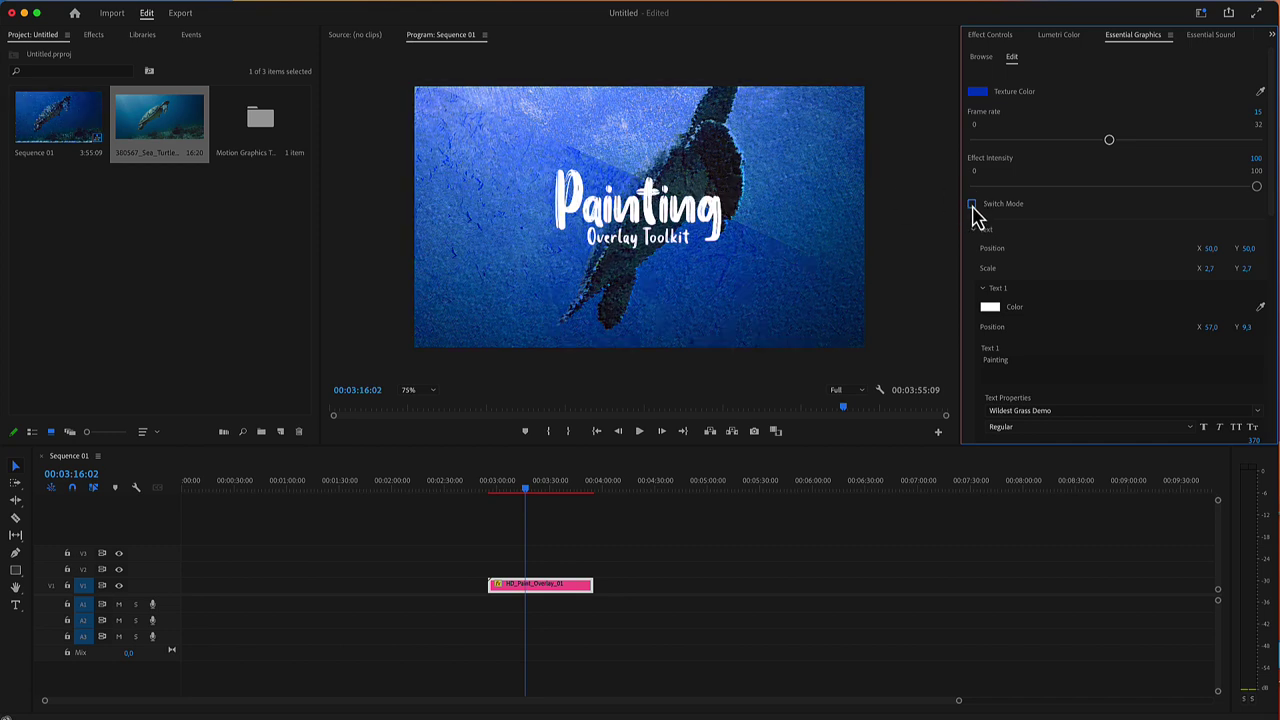
{"action": "left_click", "coordinate": [972, 205]}
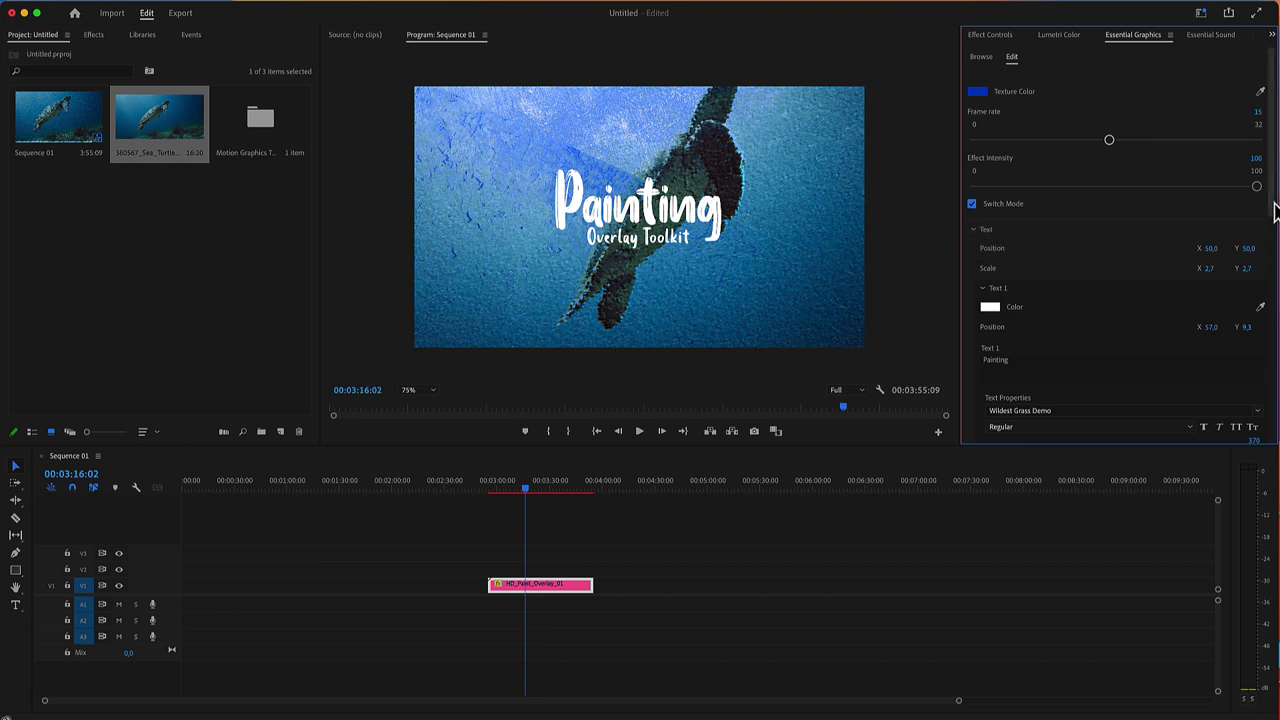
{"action": "scroll", "coordinate": [1273, 230], "scroll_direction": "down", "scroll_amount": 2}
{"action": "scroll", "coordinate": [1273, 243], "scroll_direction": "down", "scroll_amount": 2}
{"action": "scroll", "coordinate": [1273, 243], "scroll_direction": "up", "scroll_amount": 2}
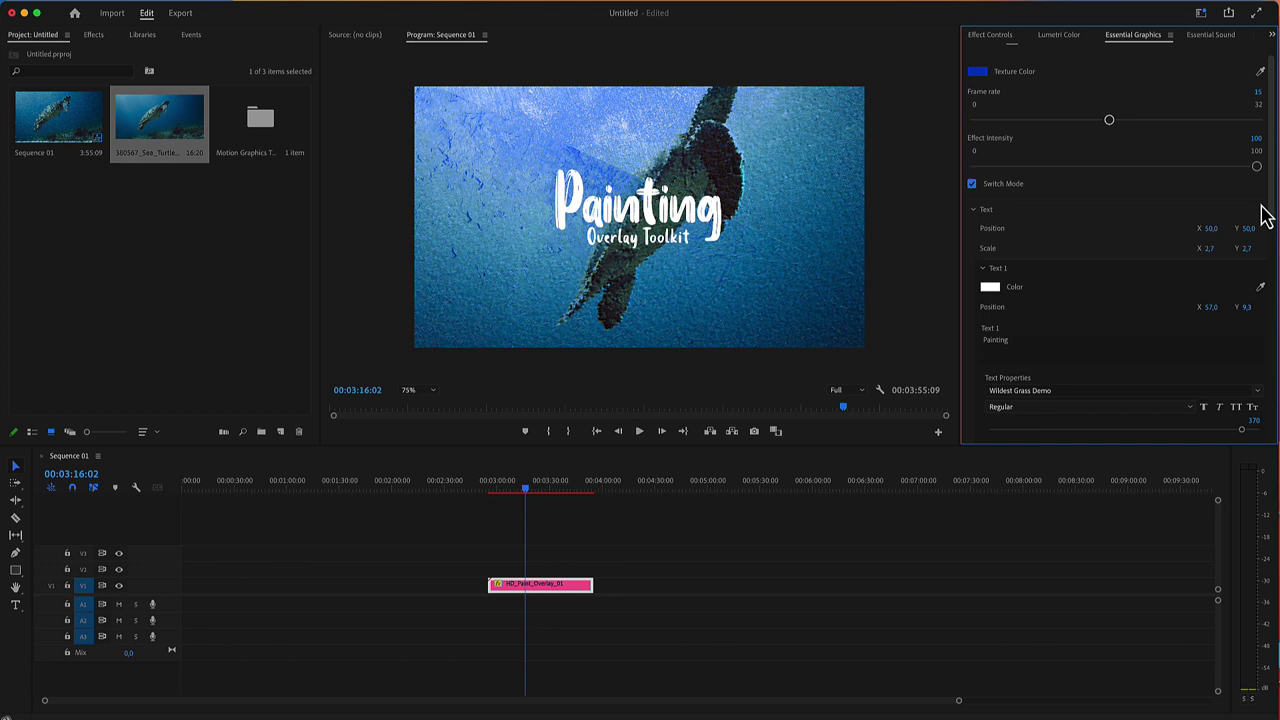
{"action": "scroll", "coordinate": [1263, 214], "scroll_direction": "up", "scroll_amount": 2}
Scrub the Text Position values to move the title group to 218, 212.
{"action": "left_click", "coordinate": [685, 210]}
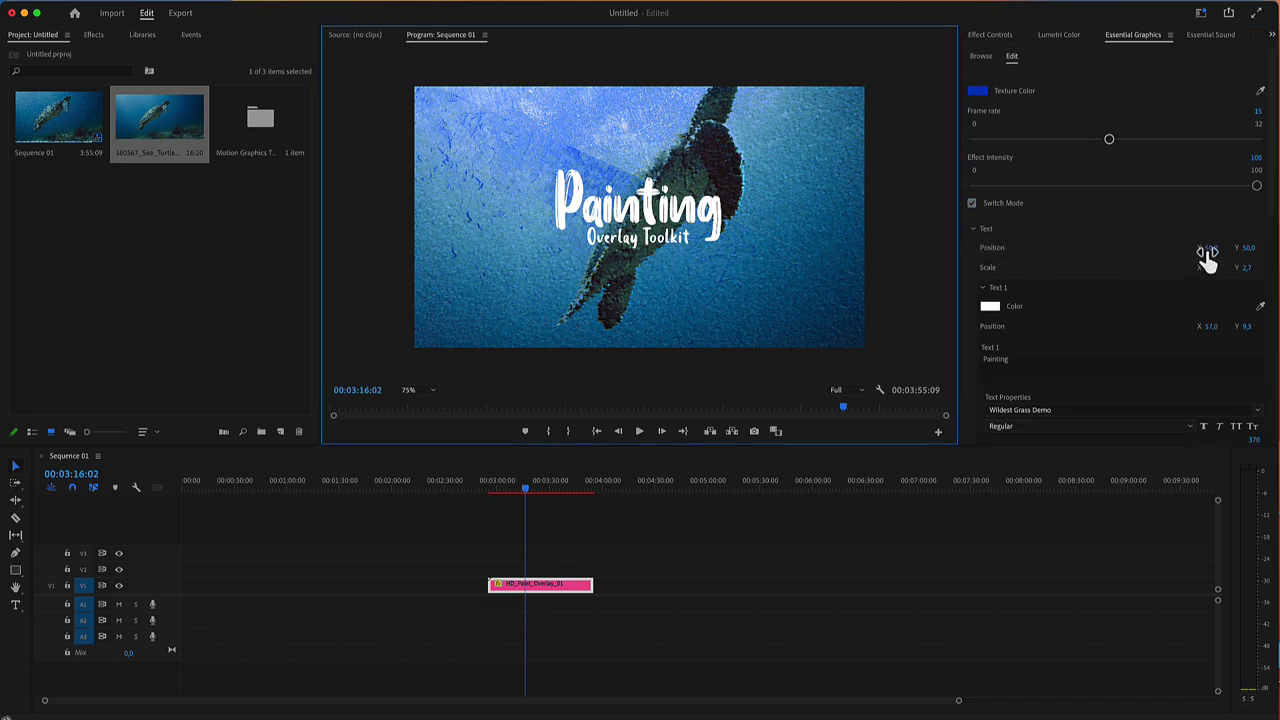
{"action": "left_click_drag", "start_coordinate": [1210, 247], "coordinate": [1122, 247]}
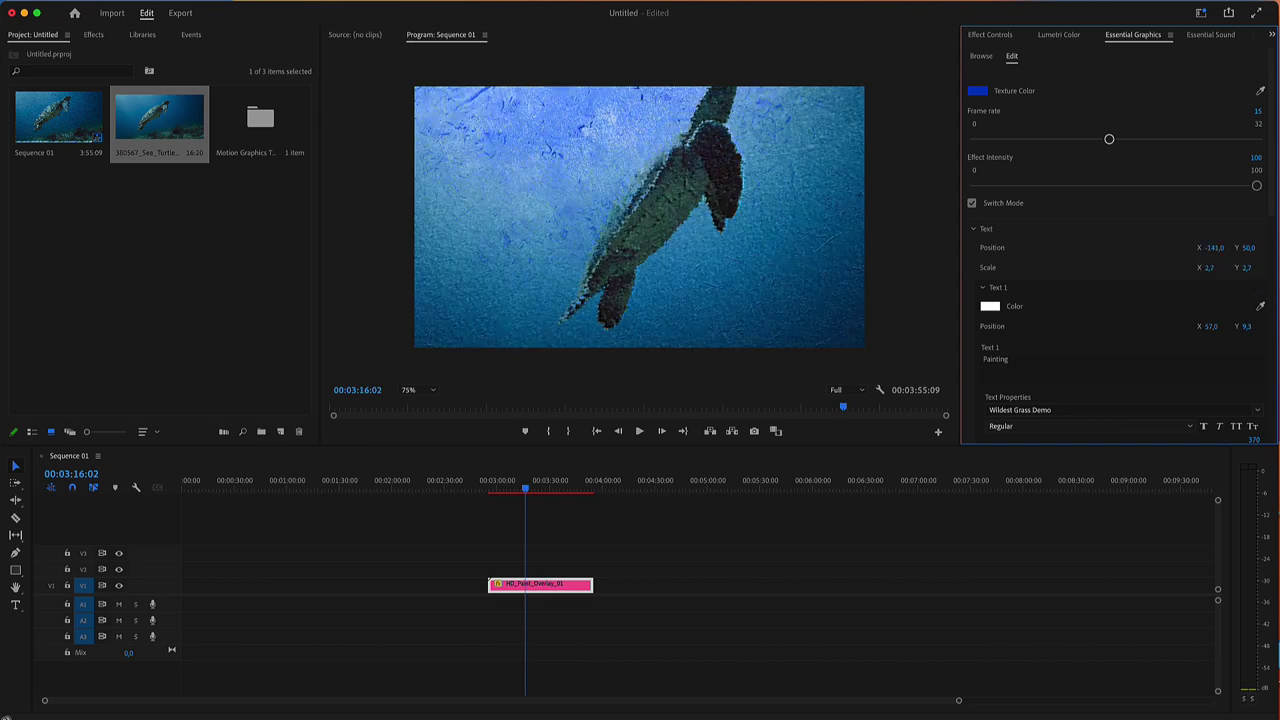
{"action": "left_click_drag", "start_coordinate": [1210, 247], "coordinate": [1245, 267]}
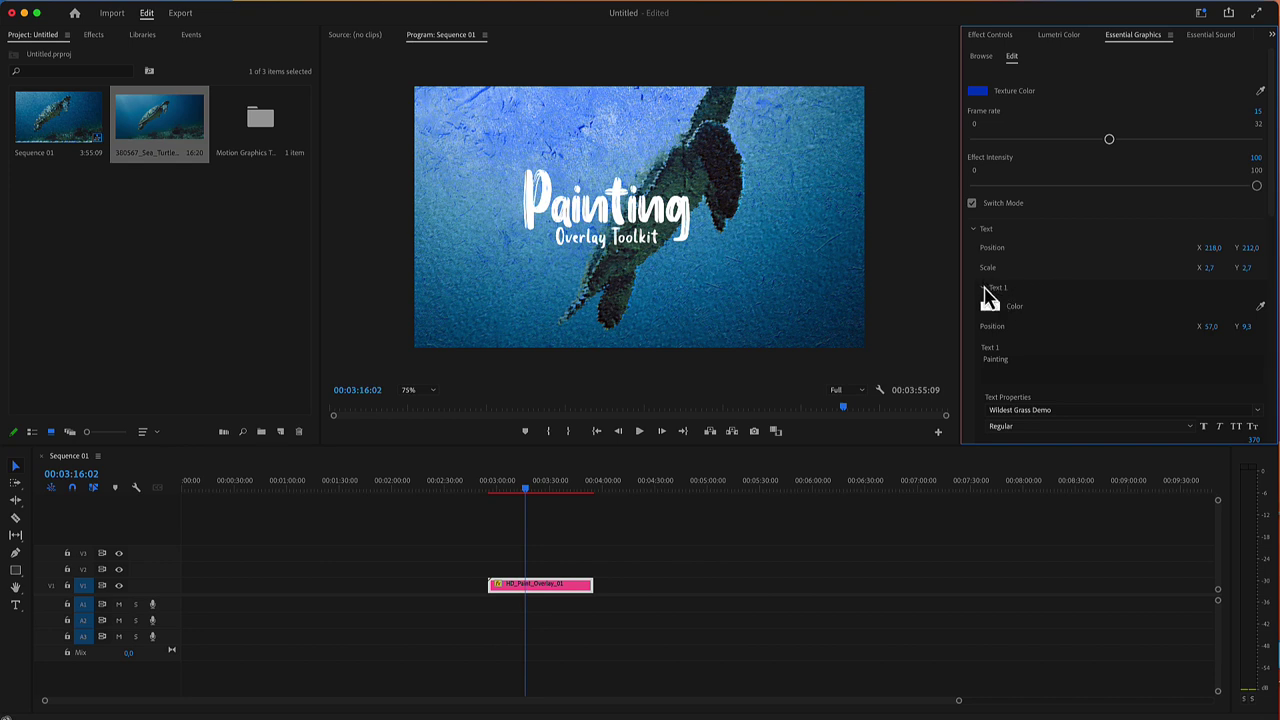
{"action": "scroll", "coordinate": [1038, 310], "scroll_direction": "down", "scroll_amount": 1}
{"action": "scroll", "coordinate": [995, 270], "scroll_direction": "down", "scroll_amount": 3}
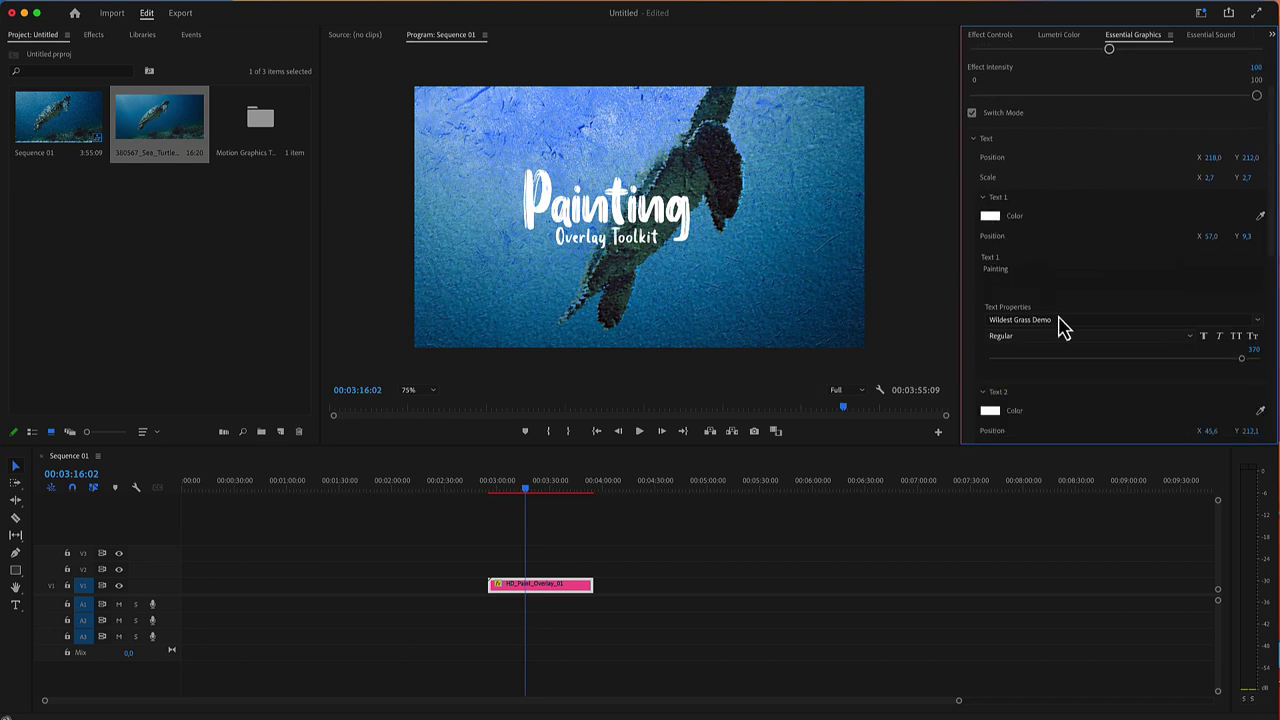
Position the Painting word at 452, -187.7, above the Overlay Toolkit line.
{"action": "left_click_drag", "start_coordinate": [1208, 237], "coordinate": [1194, 237]}
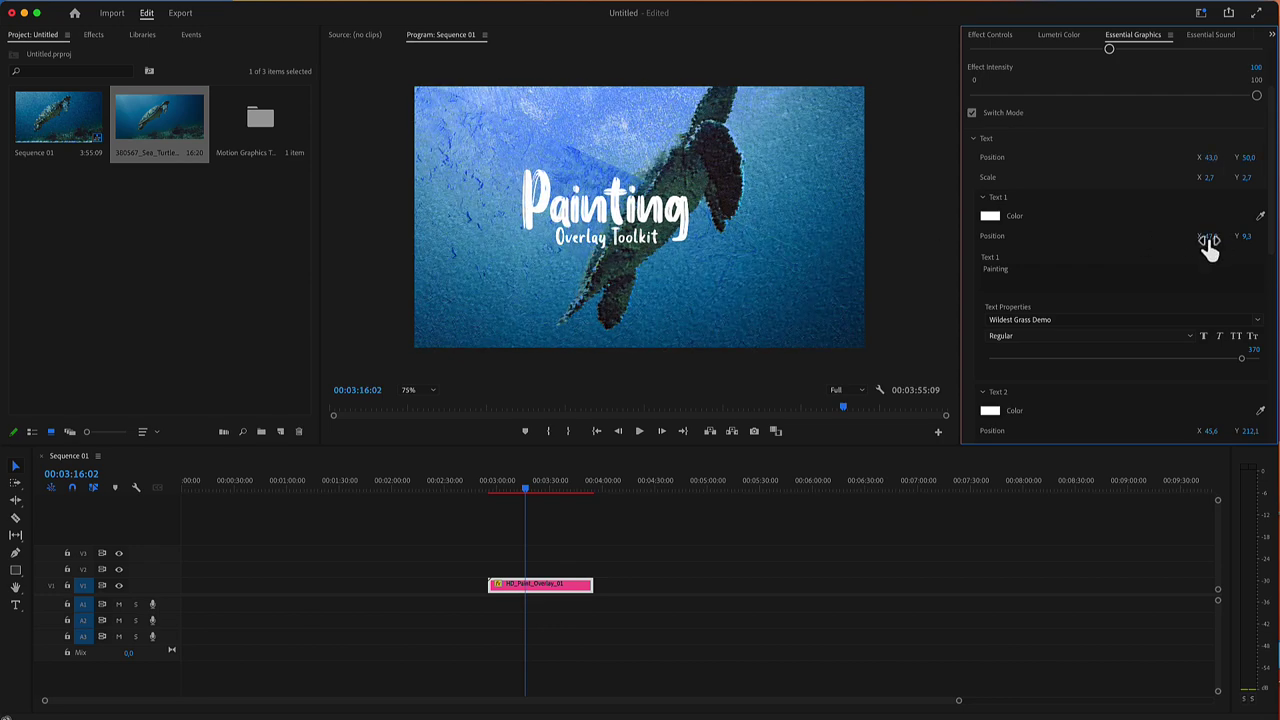
{"action": "left_click_drag", "start_coordinate": [1210, 248], "coordinate": [1052, 248]}
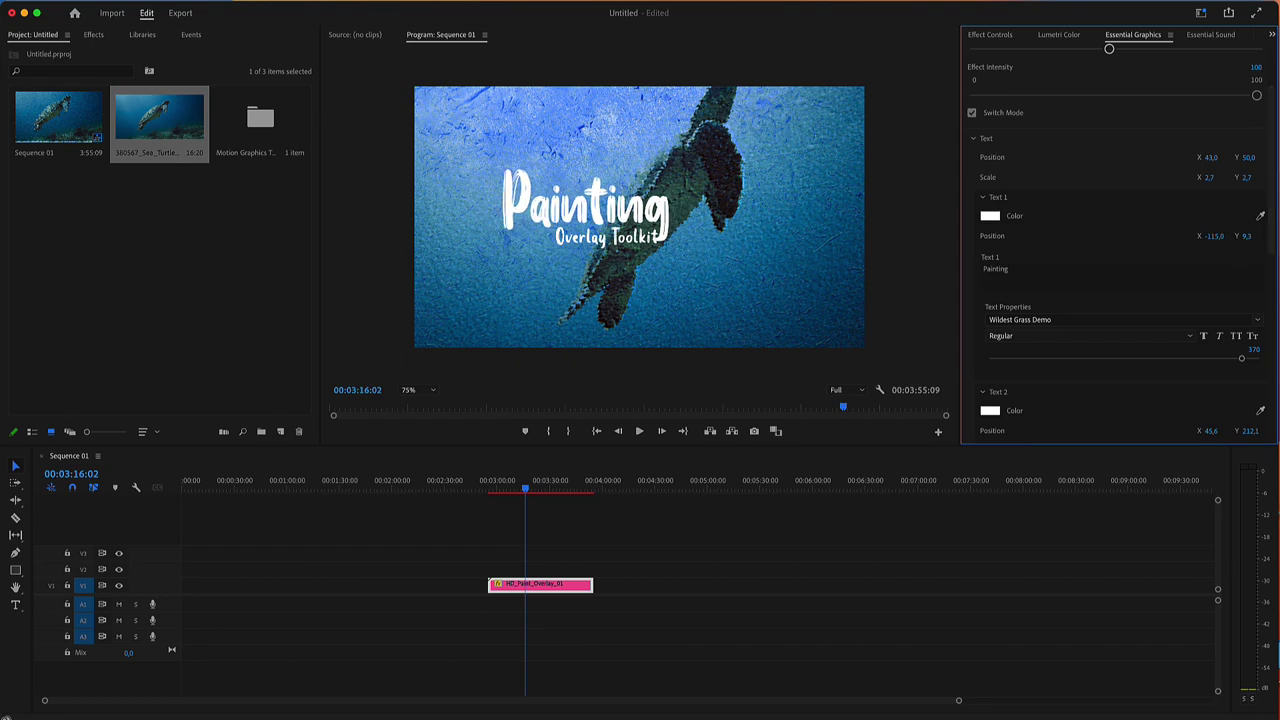
{"action": "left_click_drag", "start_coordinate": [1212, 236], "coordinate": [1163, 249]}
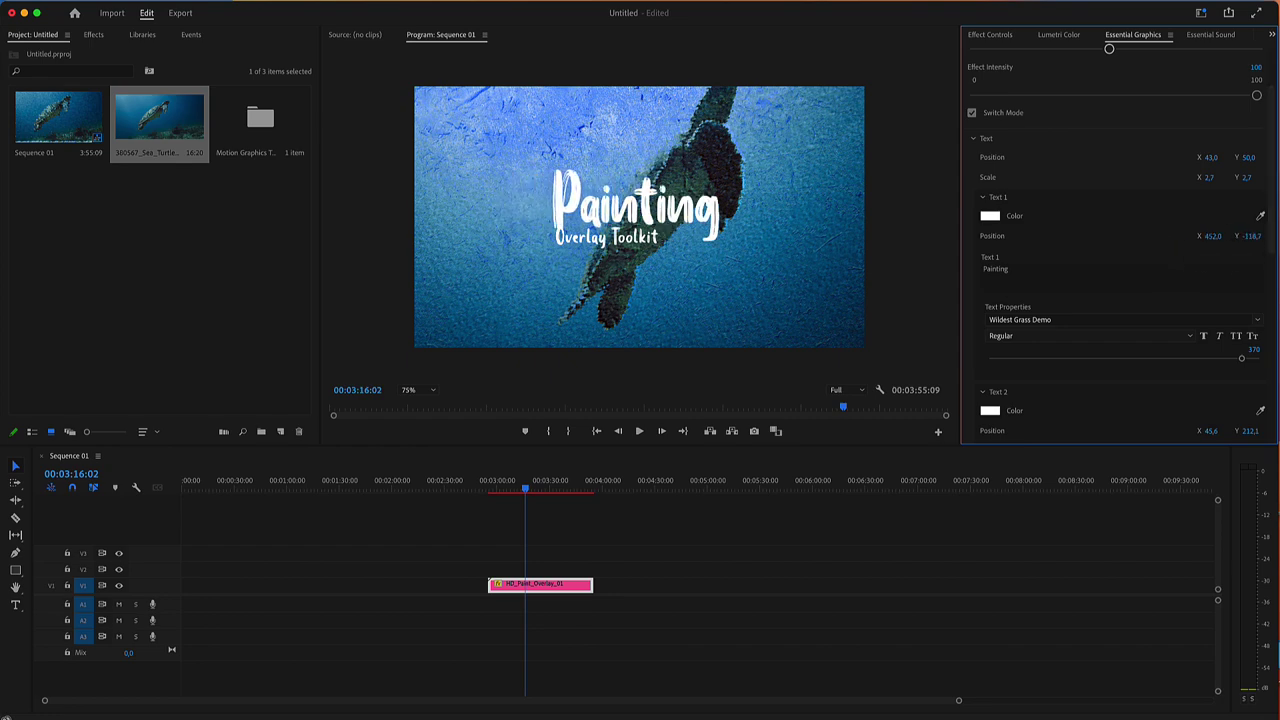
{"action": "left_click_drag", "start_coordinate": [1255, 238], "coordinate": [1243, 251]}
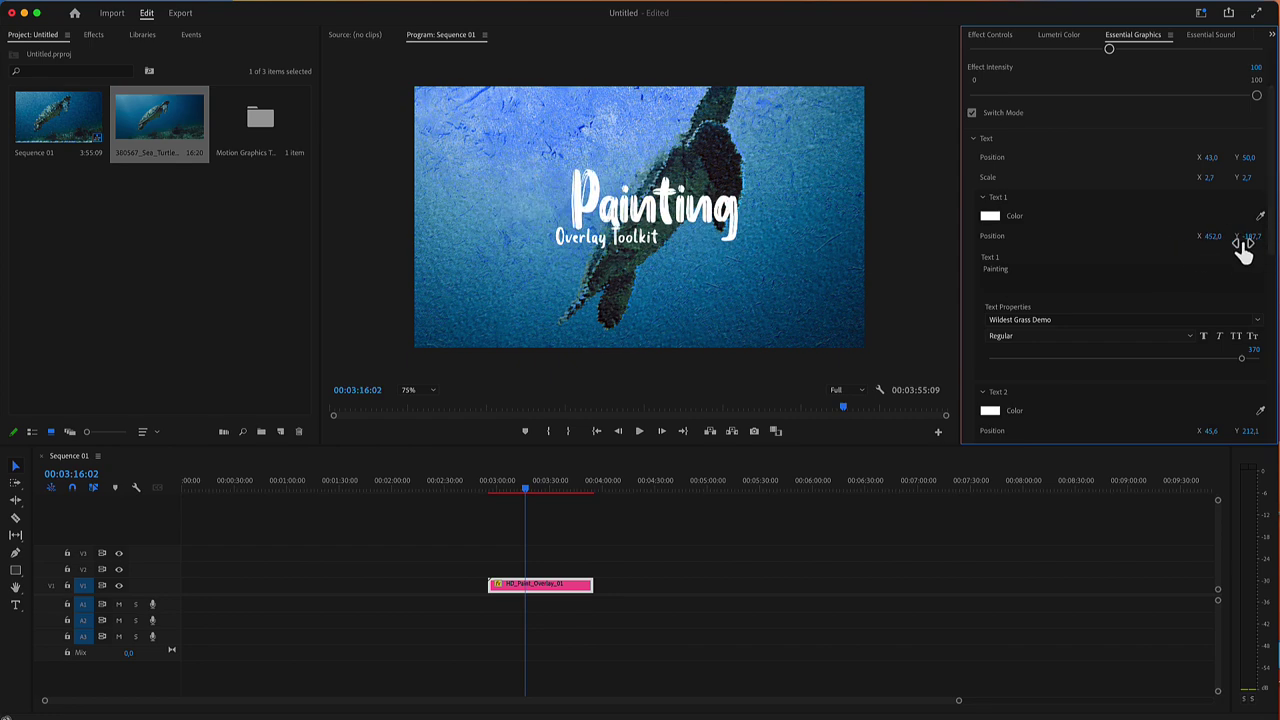
{"action": "left_click", "coordinate": [1002, 273]}
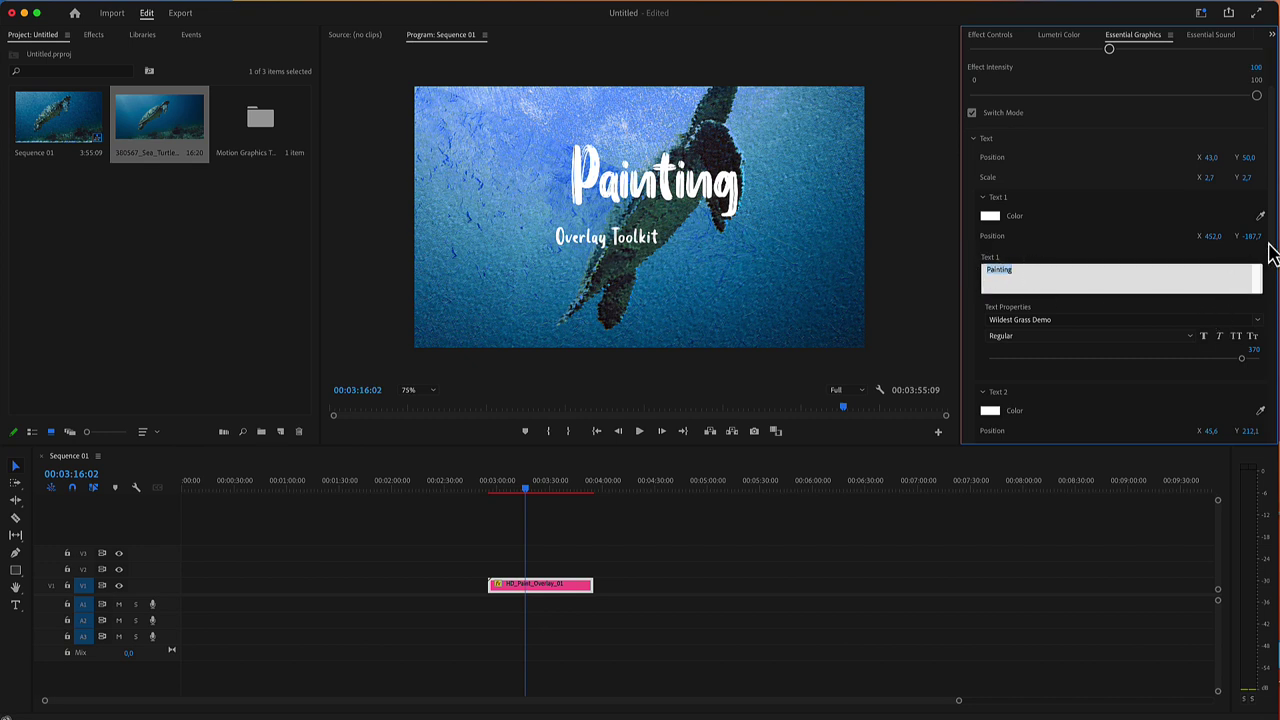
{"action": "scroll", "coordinate": [1270, 250], "scroll_direction": "down", "scroll_amount": 3}
{"action": "scroll", "coordinate": [1270, 250], "scroll_direction": "down", "scroll_amount": 5}
{"action": "scroll", "coordinate": [1270, 250], "scroll_direction": "down", "scroll_amount": 2}
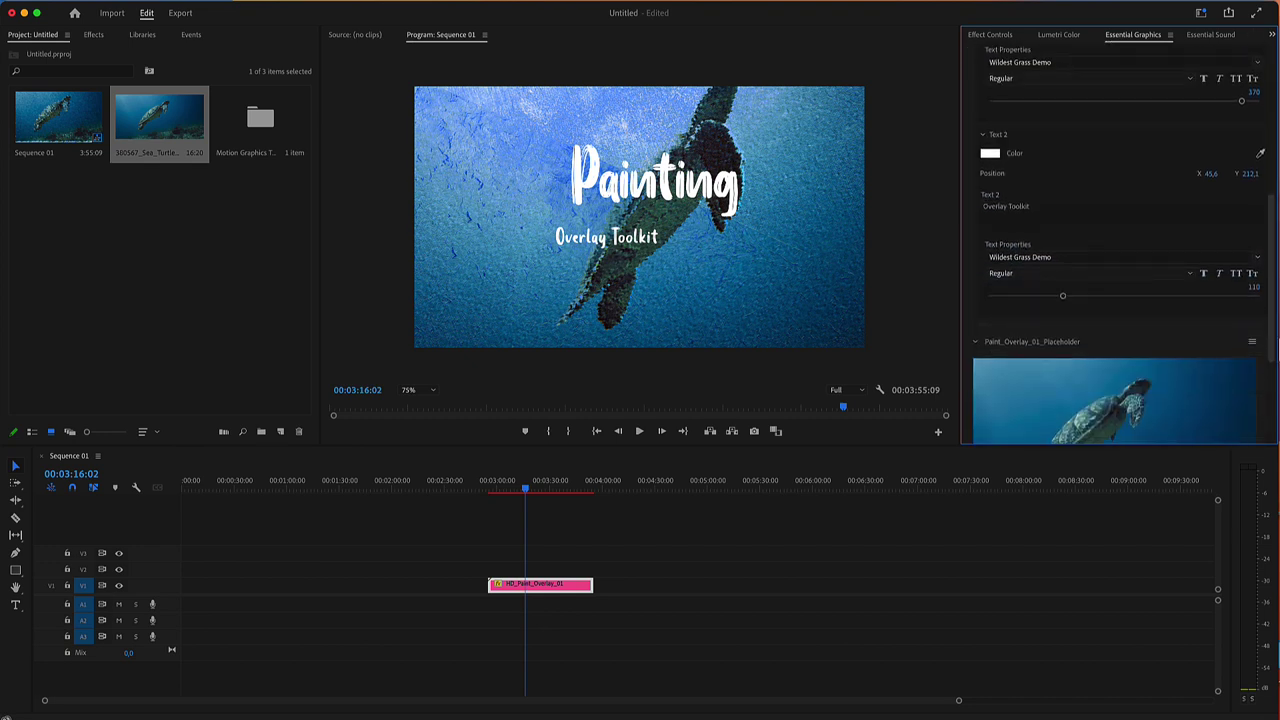
{"action": "scroll", "coordinate": [1271, 354], "scroll_direction": "down", "scroll_amount": 1}
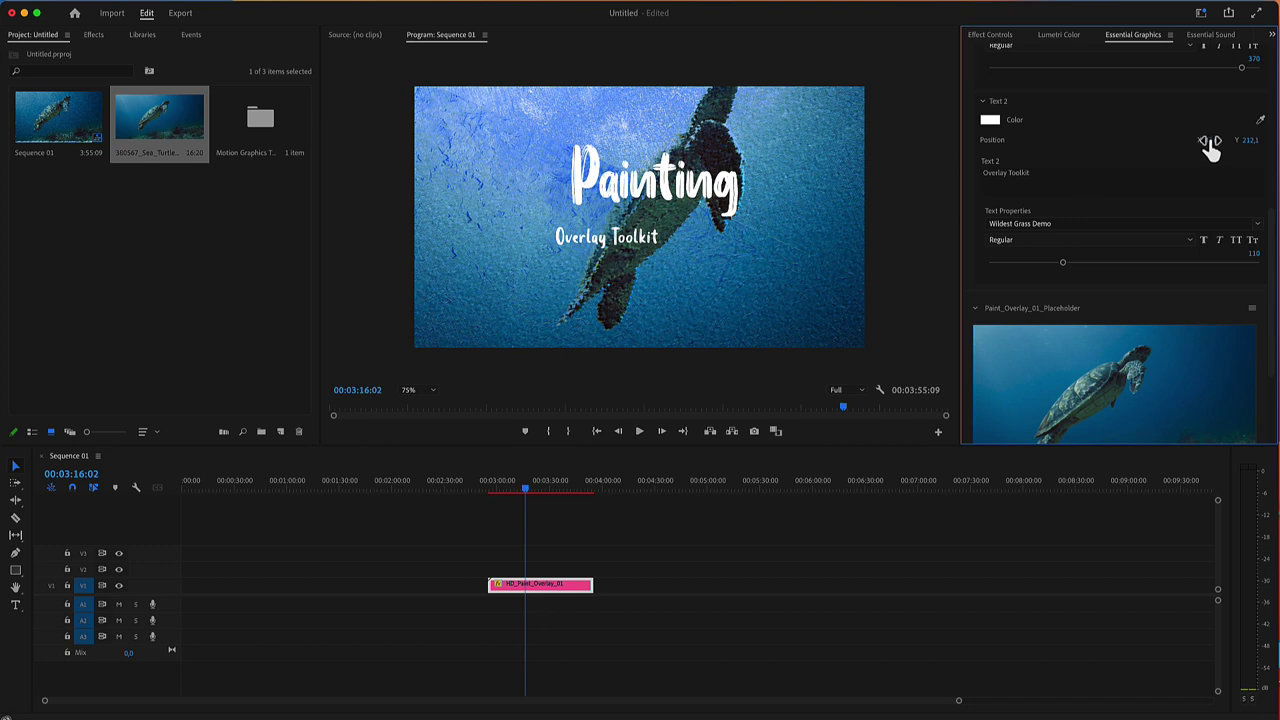